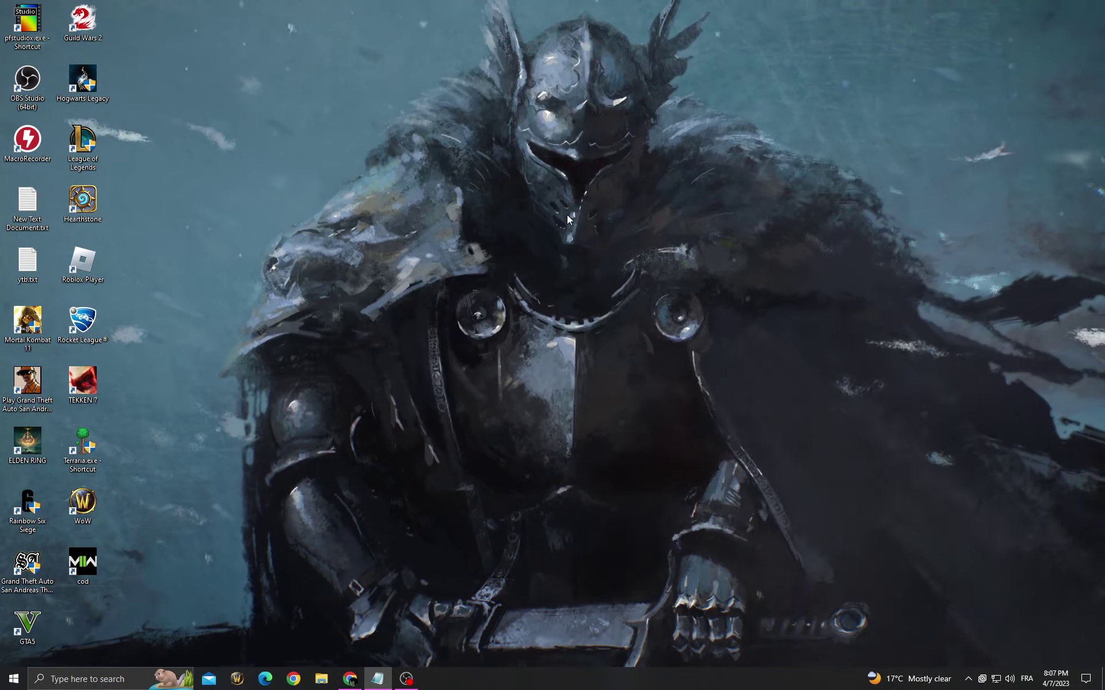
# Find 'Enable Xbox Game Bar' via search, switch it Off, and close Settings
pyautogui.click(95, 680)
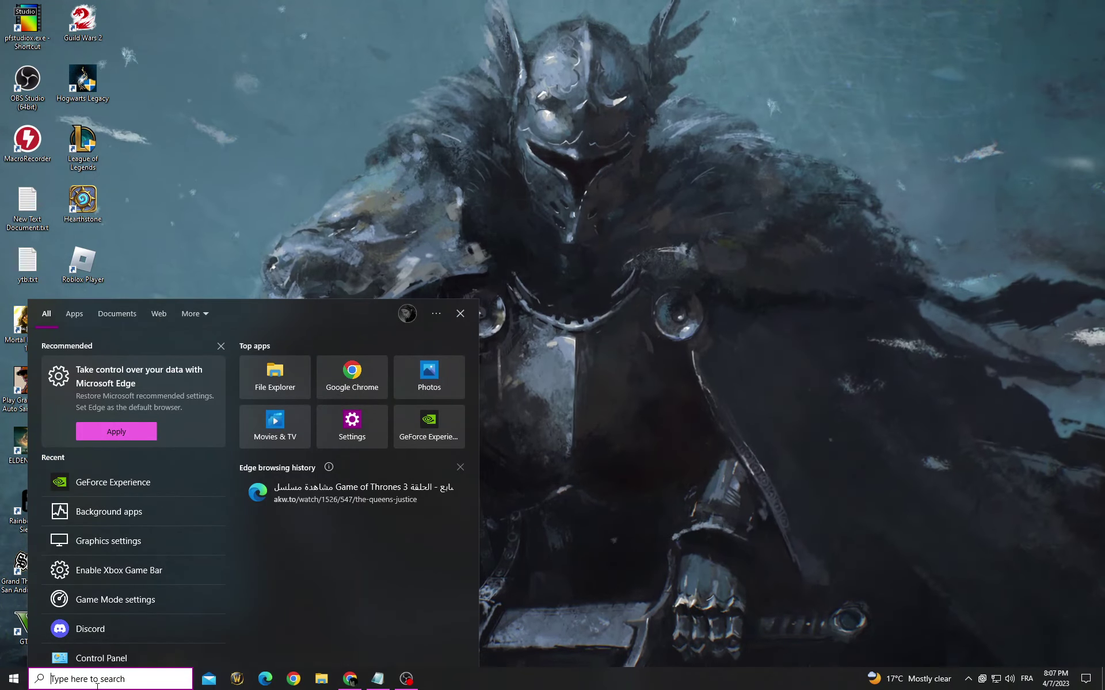
pyautogui.write('nable')
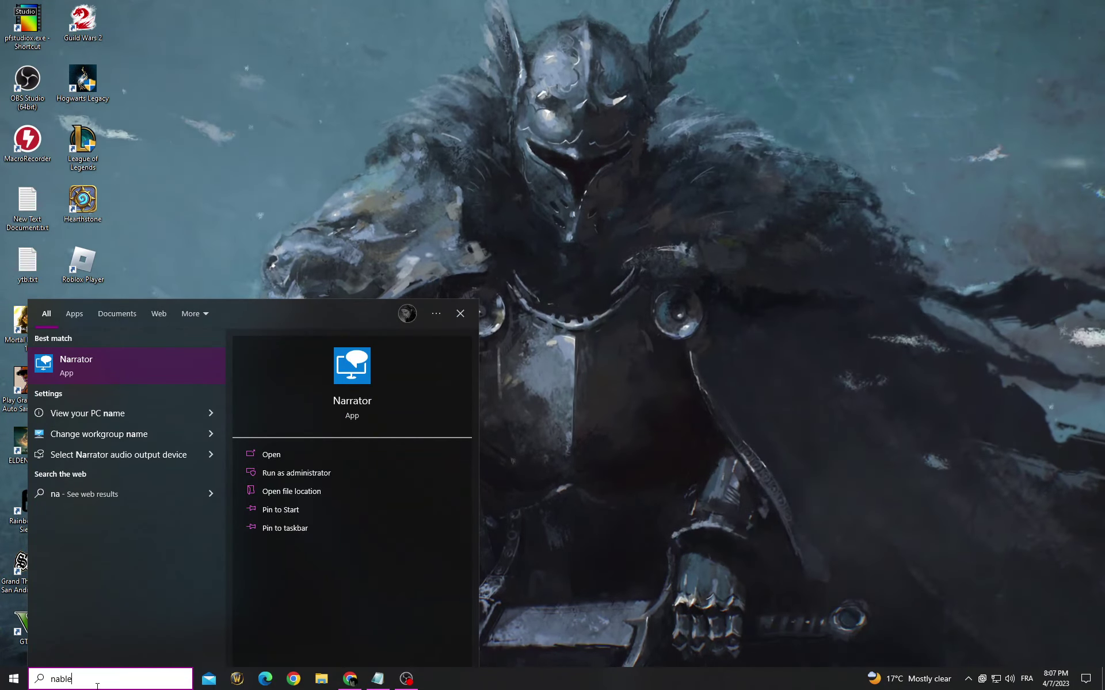
pyautogui.write('nable')
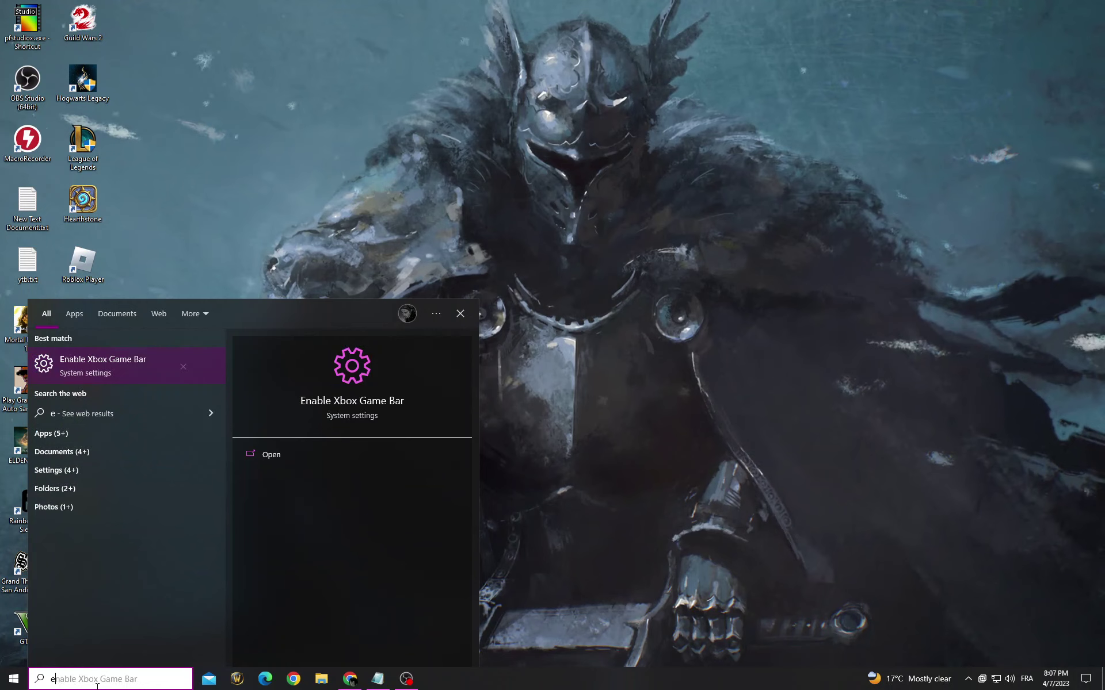
pyautogui.click(136, 378)
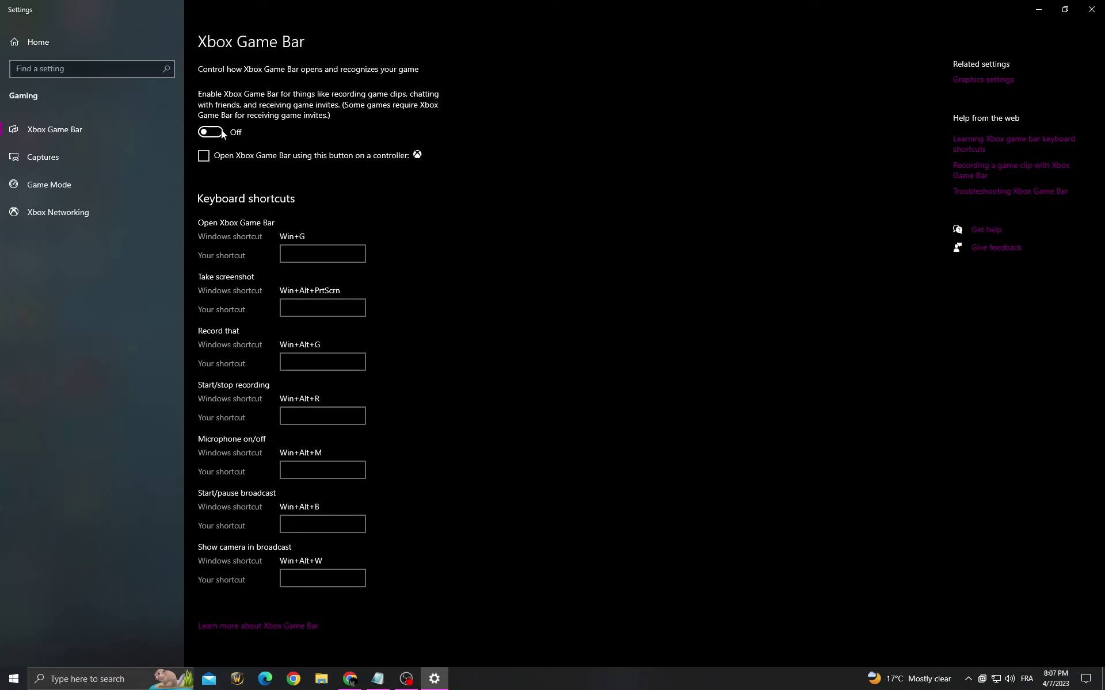
pyautogui.click(1092, 9)
# Open Windows Update via search, start Check for updates, and close Settings
pyautogui.click(90, 679)
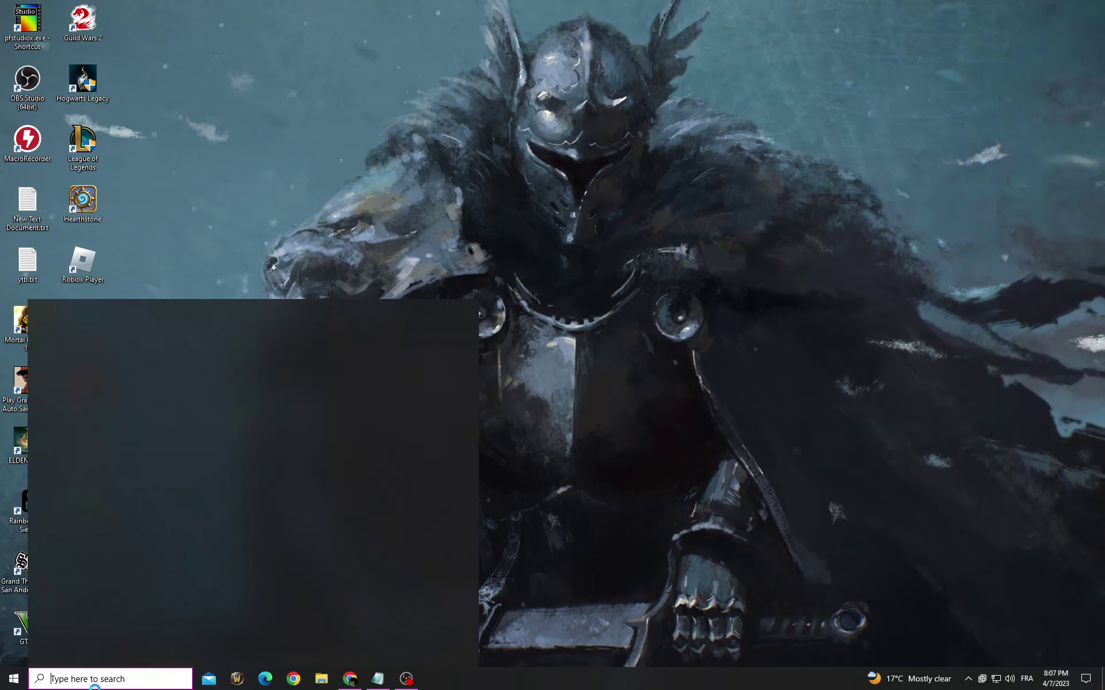
pyautogui.write('windows update')
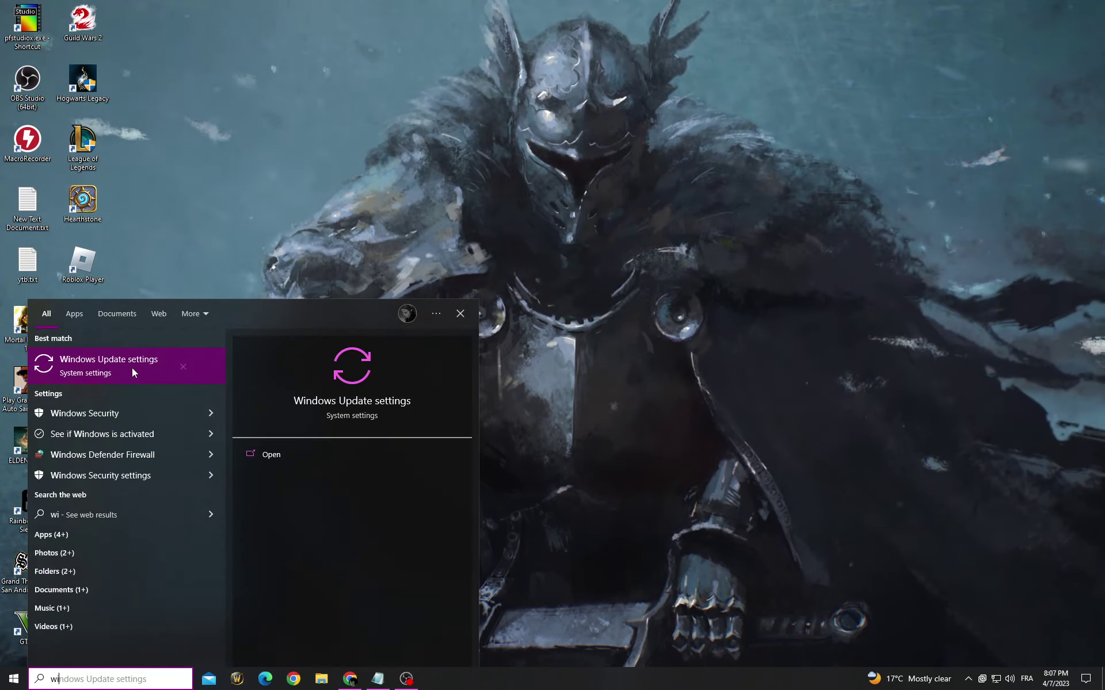
pyautogui.click(132, 368)
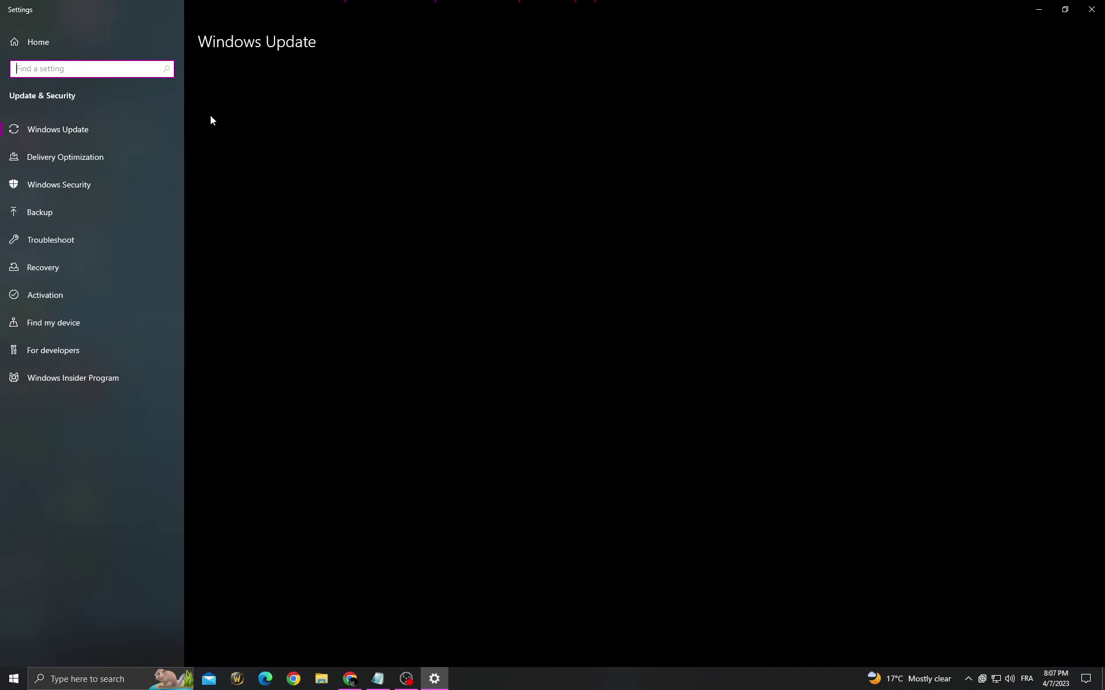
pyautogui.click(221, 149)
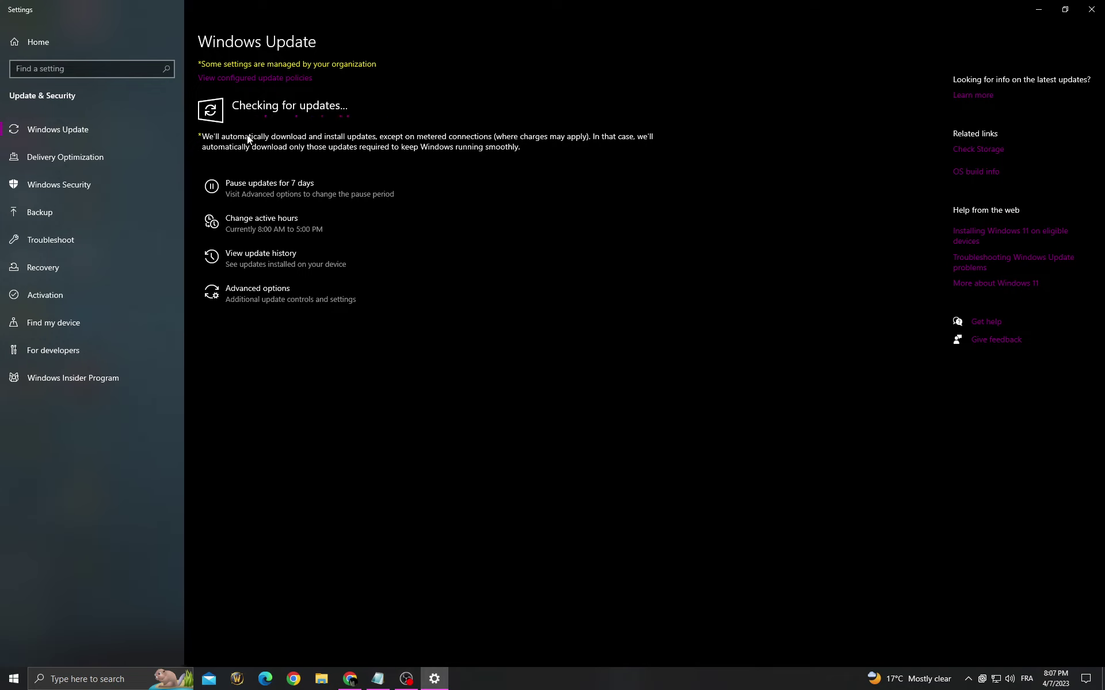
pyautogui.click(1092, 9)
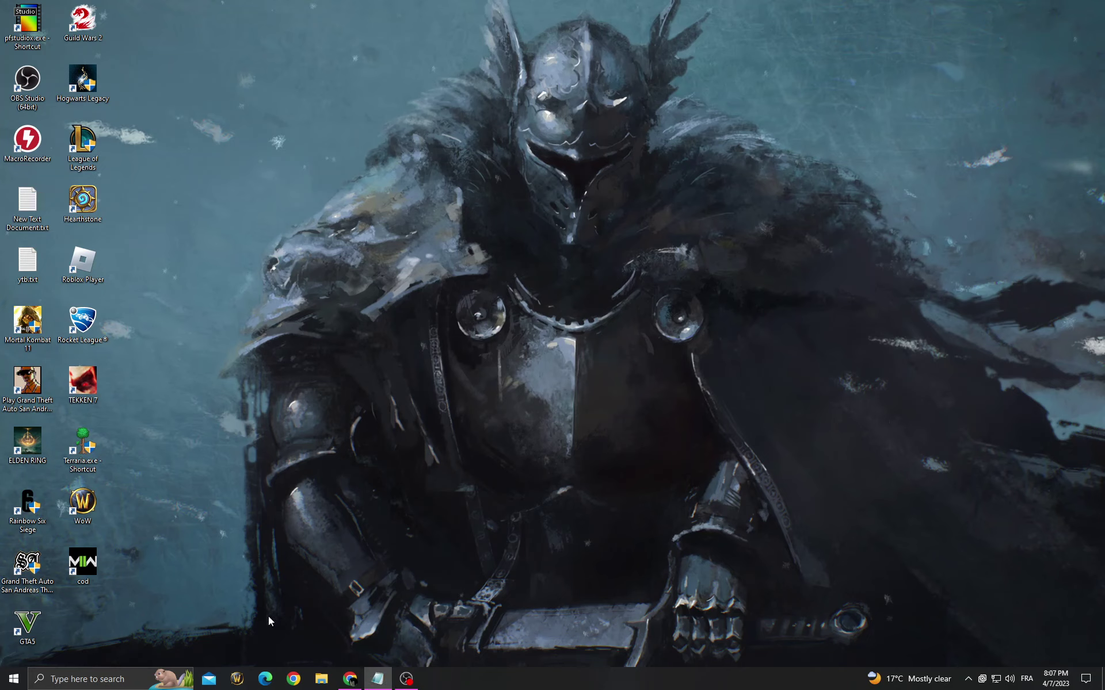
# Launch GeForce Experience and run Check for Updates on its Drivers tab
pyautogui.click(79, 679)
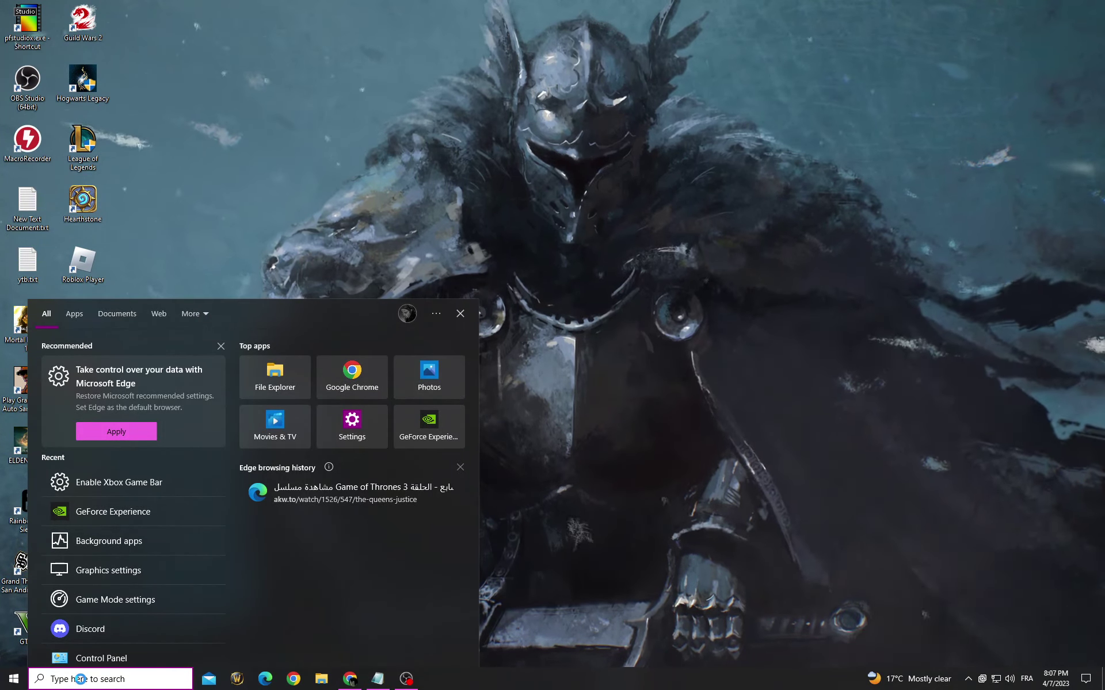
pyautogui.write('ge')
pyautogui.click(145, 360)
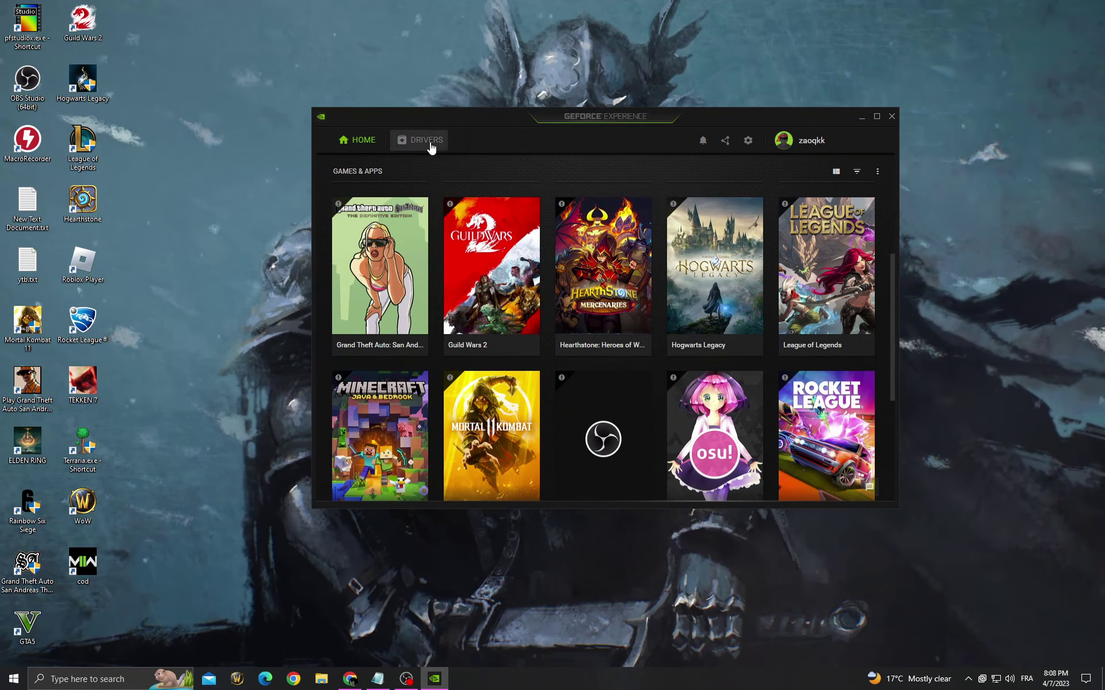
pyautogui.click(428, 142)
pyautogui.click(787, 173)
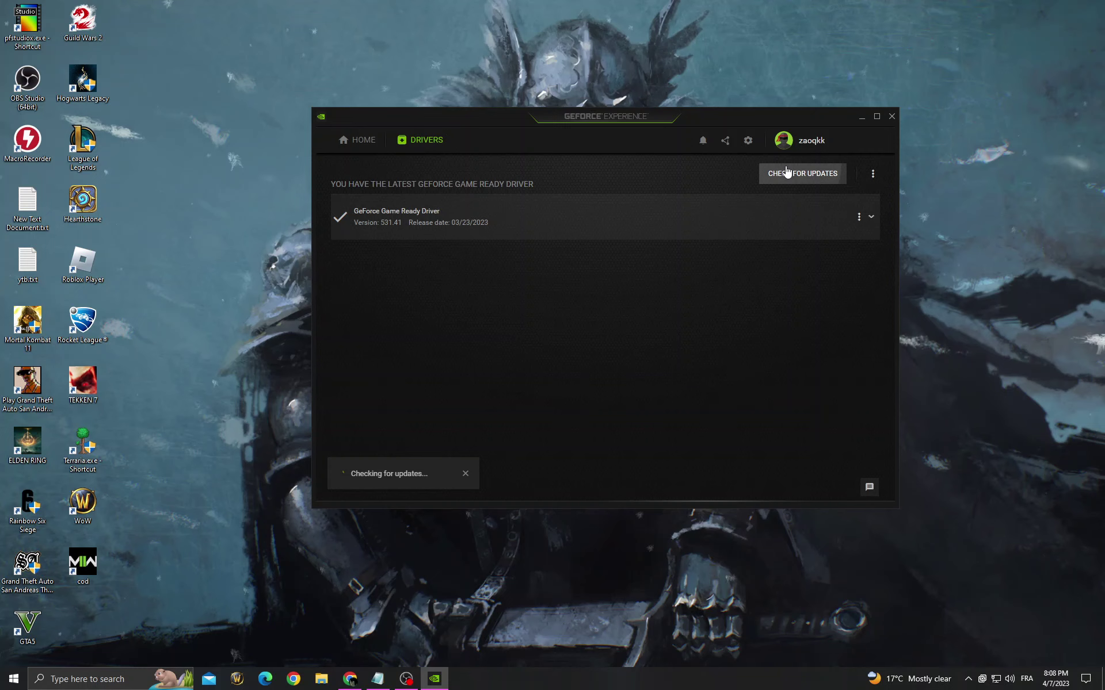